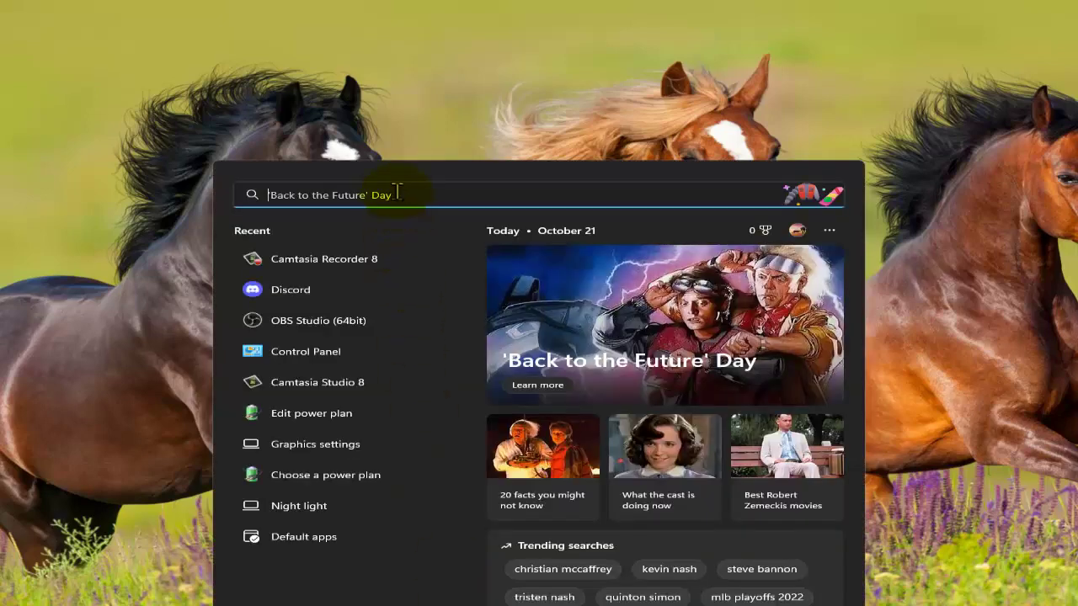
Search 'create' for restore points and enable protection on the first volume at 5% (250 MB) max usage
text(create)
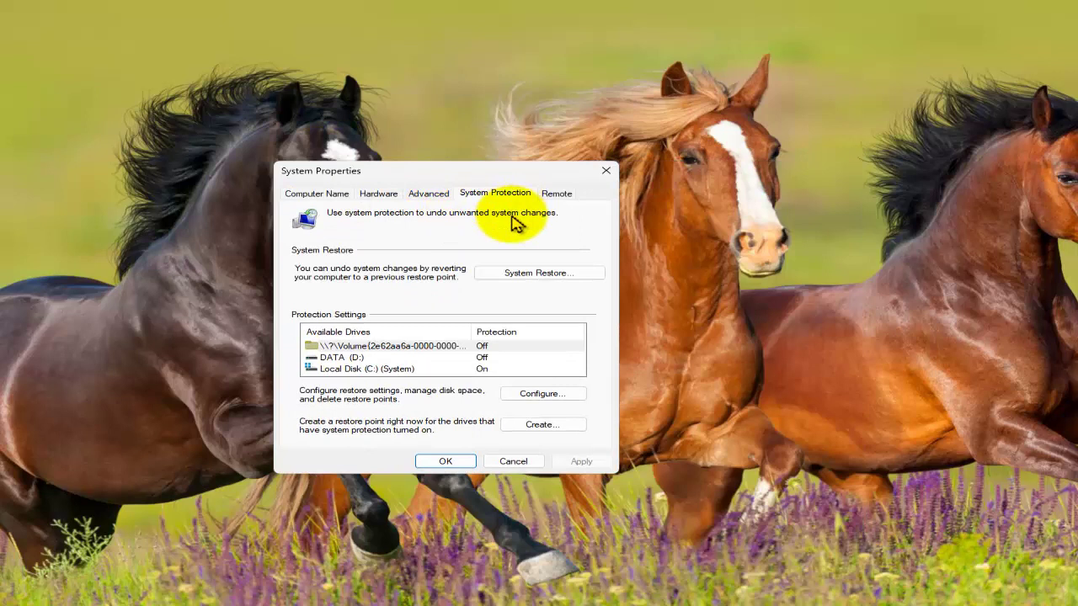
click(546, 396)
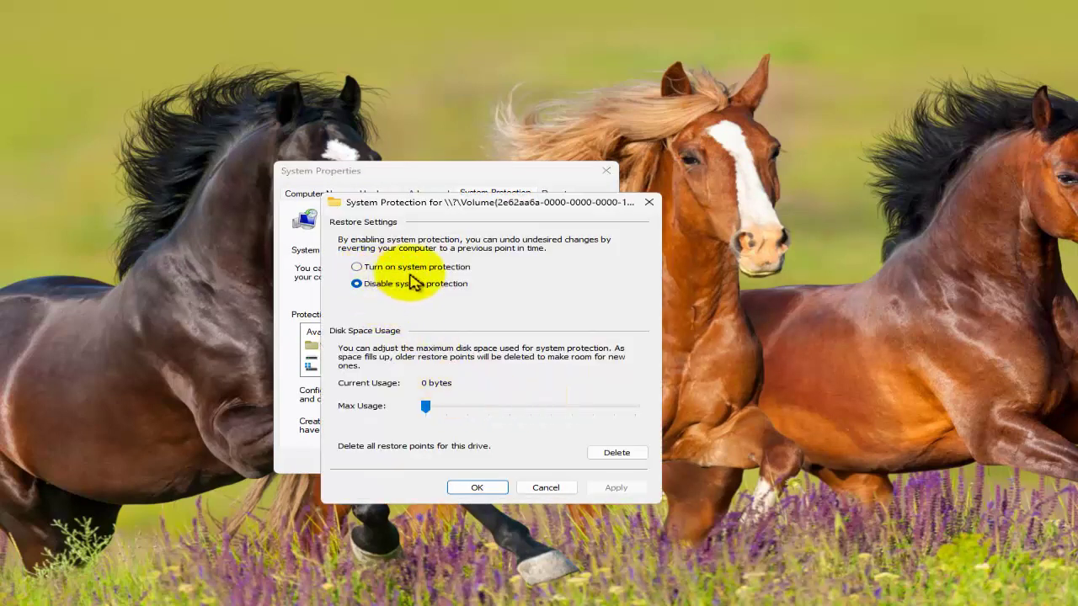
click(357, 267)
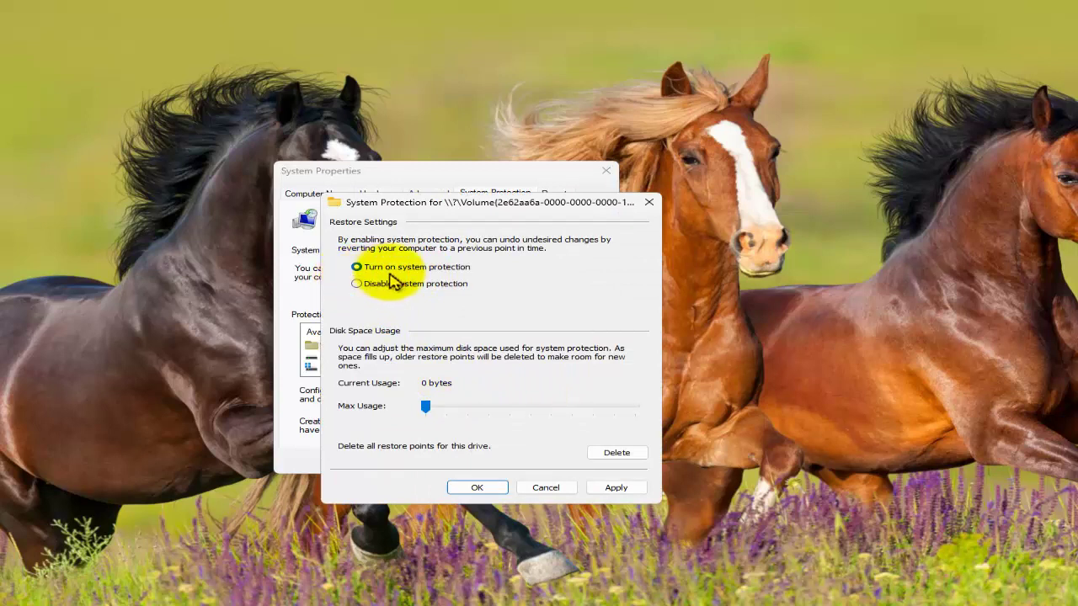
click(623, 488)
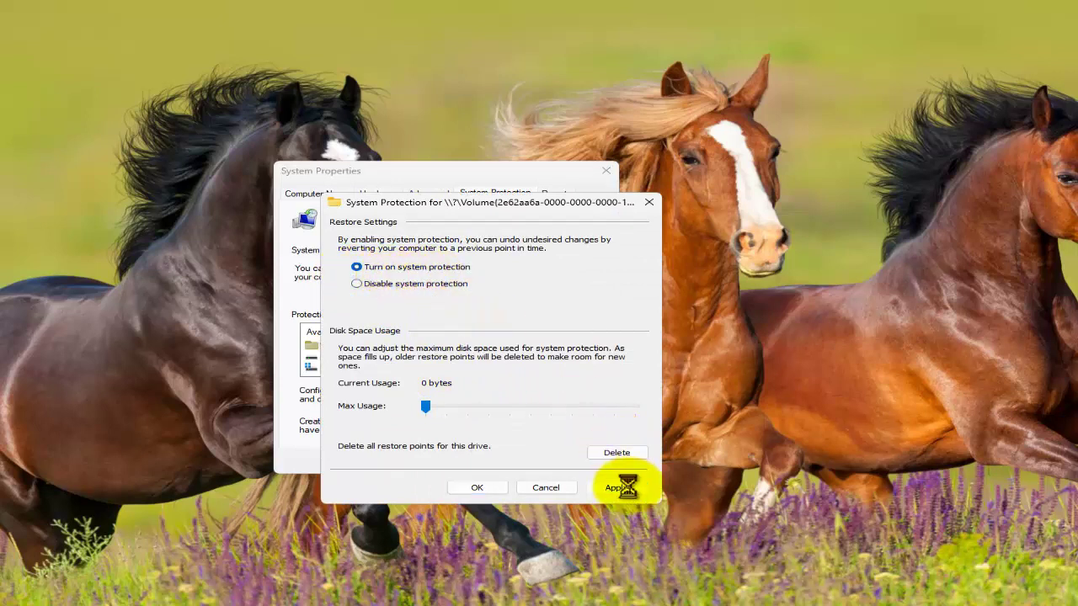
click(430, 408)
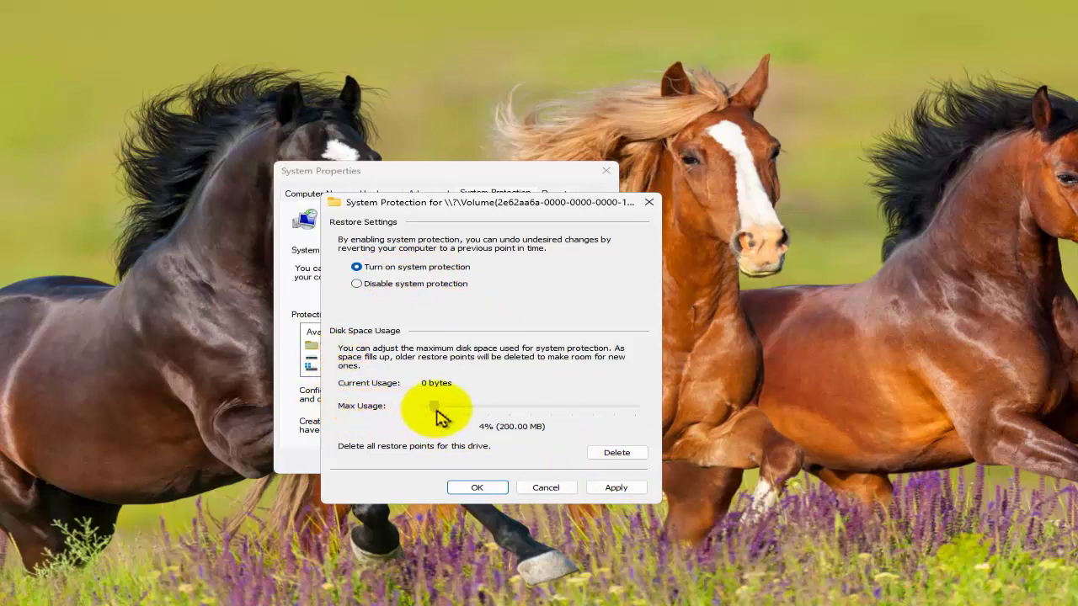
drag(438, 411, 438, 427)
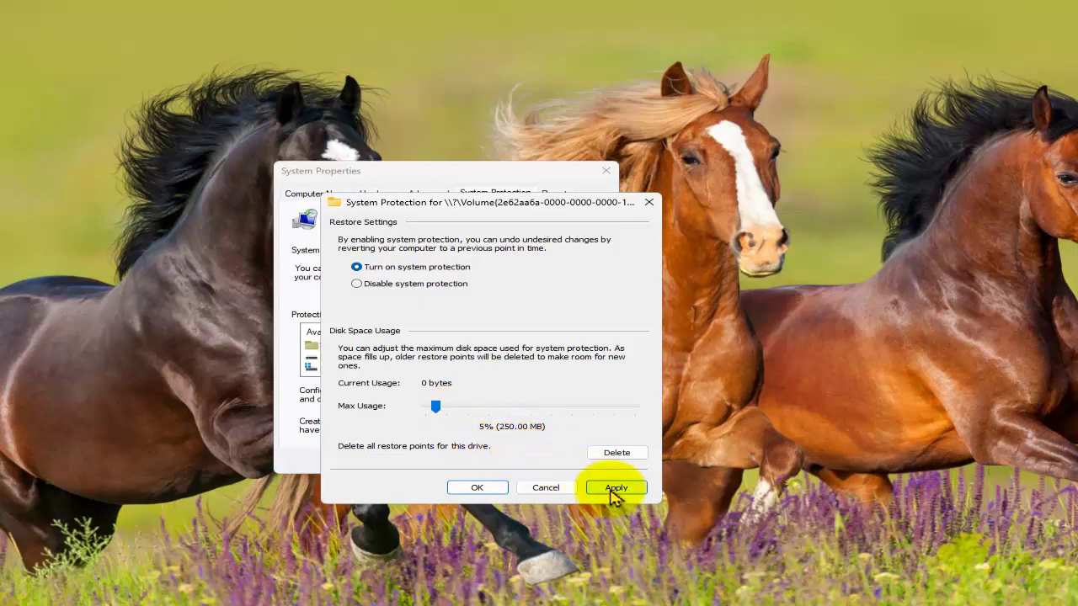
click(477, 488)
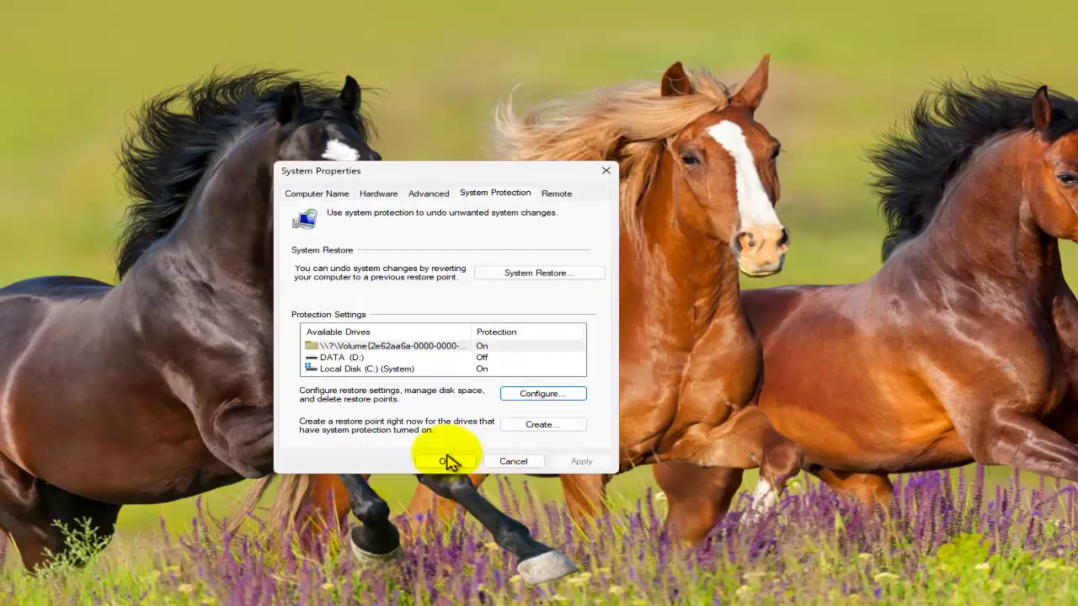
Close the protection settings and select the Local Disk (C:) drive
click(455, 466)
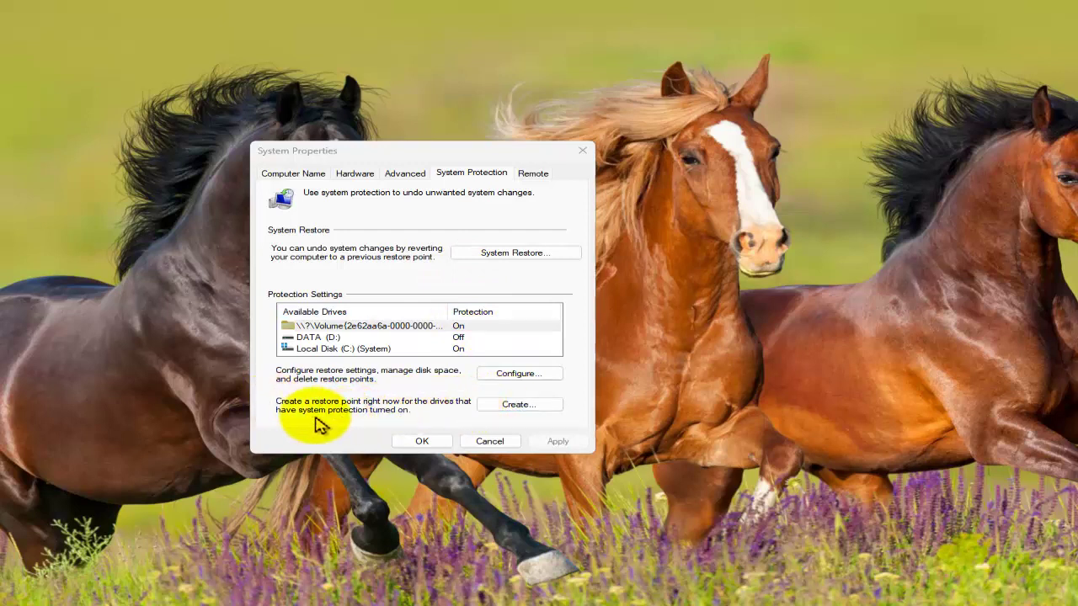
click(413, 349)
click(404, 327)
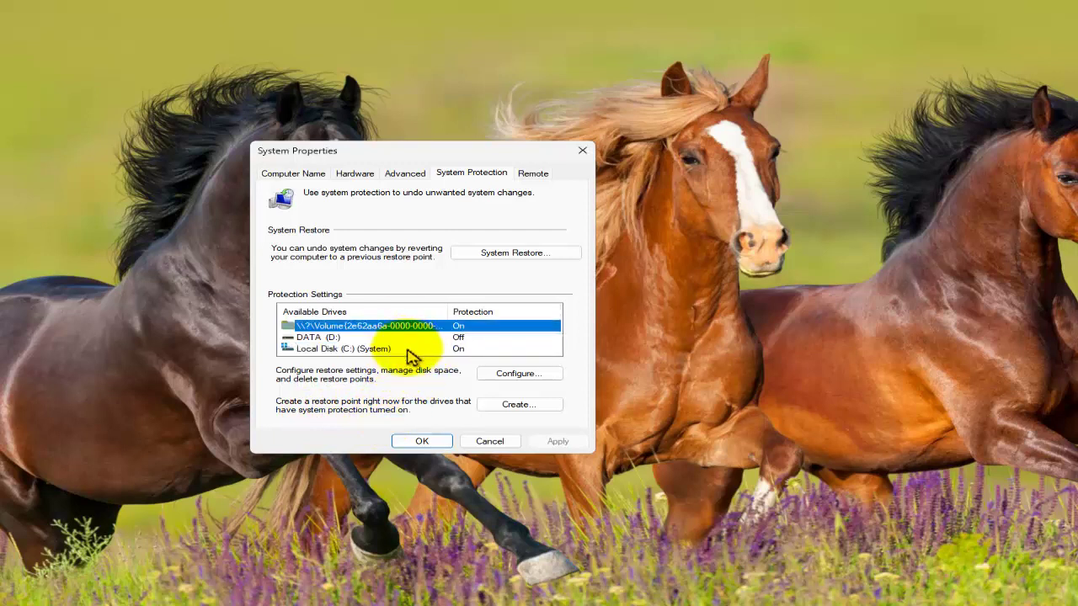
click(405, 350)
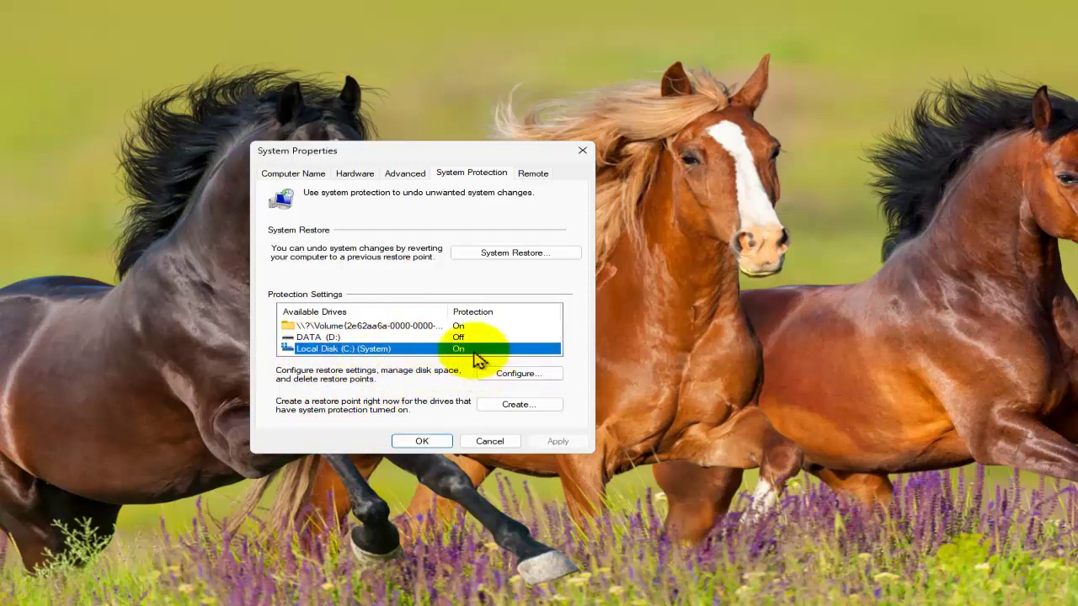
click(447, 325)
click(459, 350)
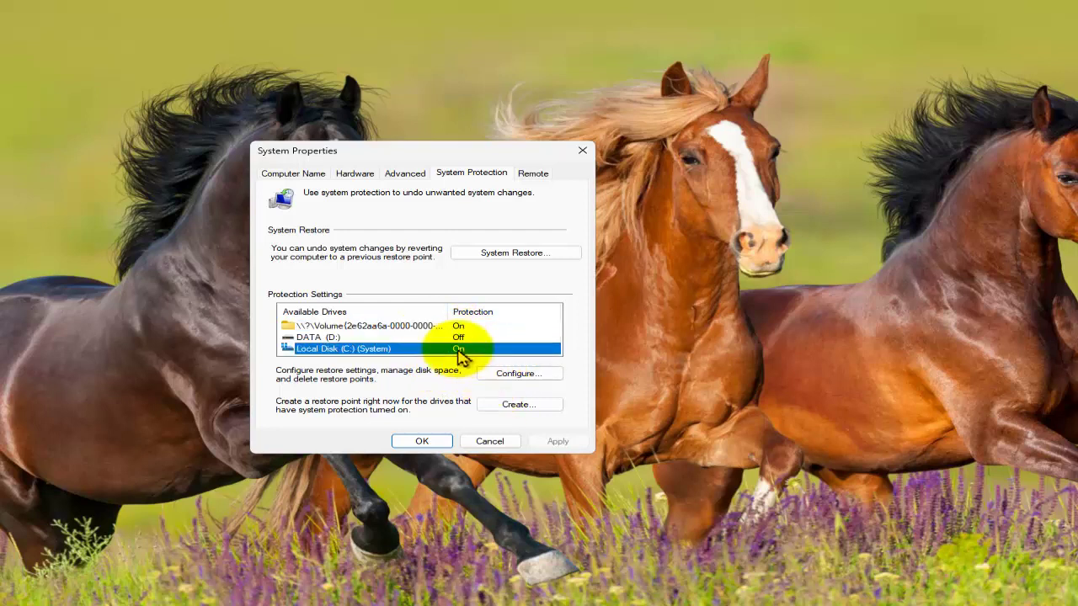
Create a restore point with the description 'Restore' and dismiss the success message
click(519, 405)
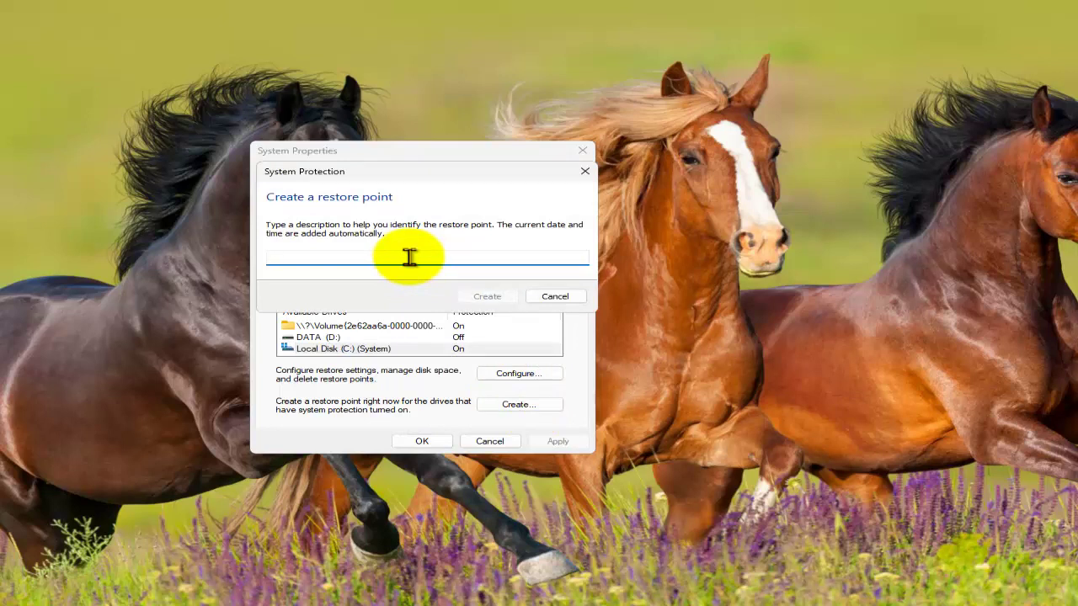
key(BackSpace)
key(BackSpace)
key(BackSpace)
text(T)
key(BackSpace)
text(R)
key(BackSpace)
text(RE)
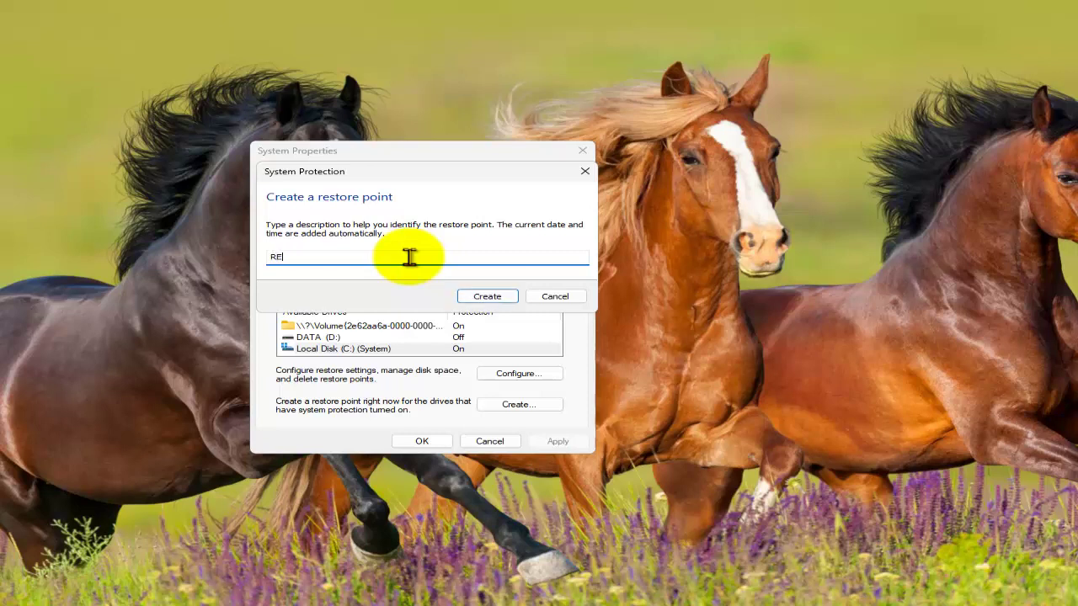
text(store)
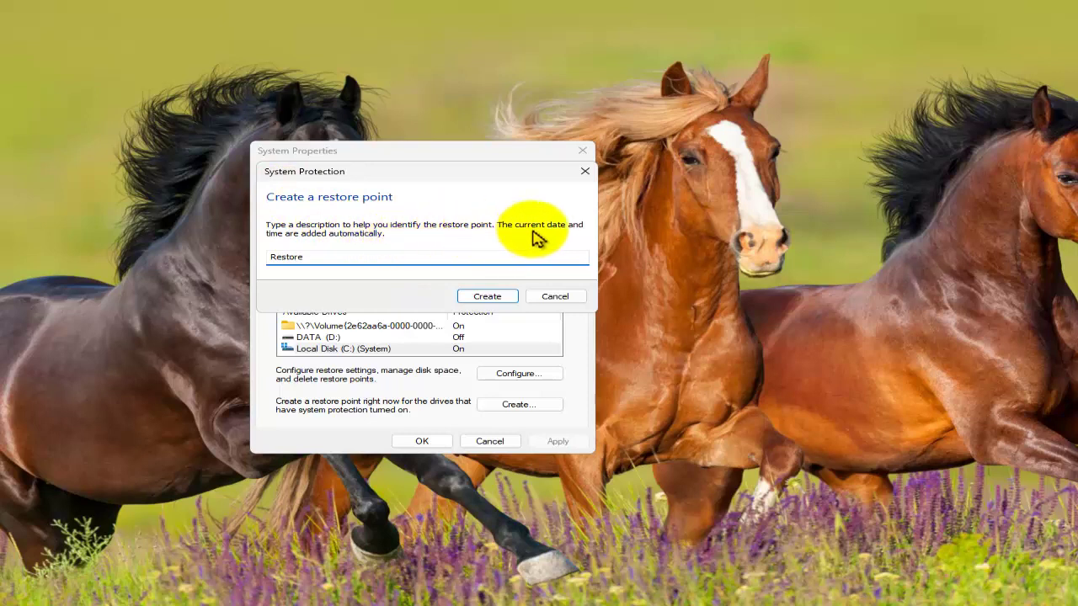
click(478, 296)
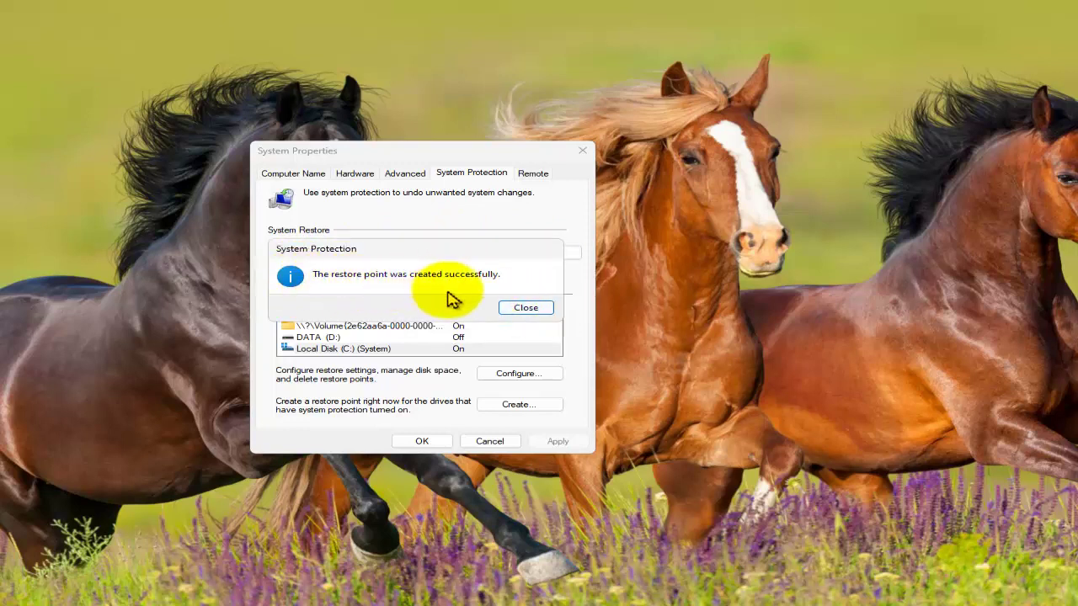
click(524, 310)
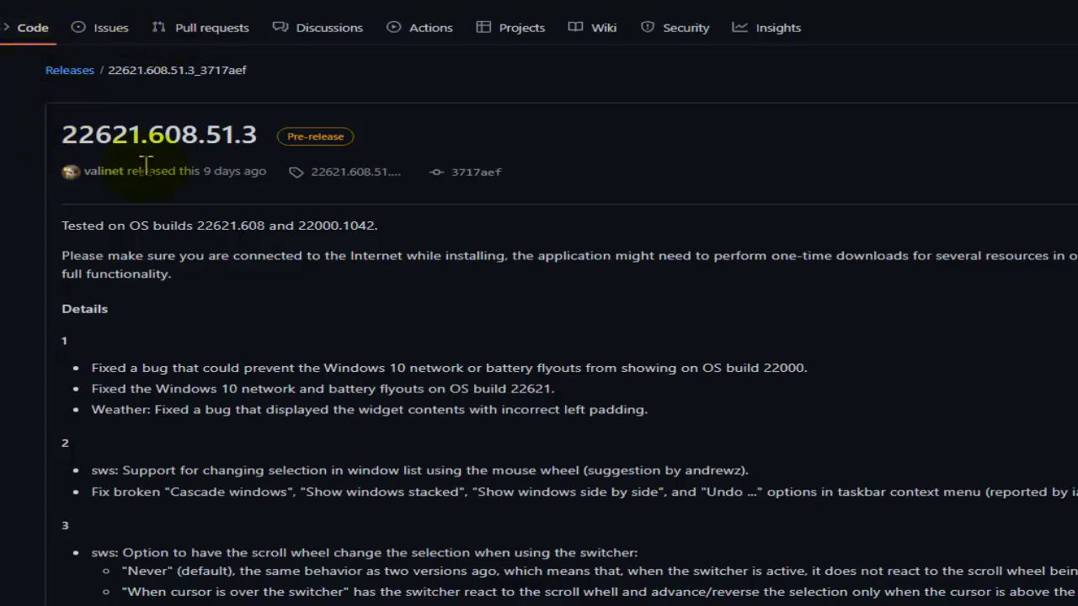
Download ep_setup.exe from the release's Assets list and run the installer
scroll(84, 67, down, 6)
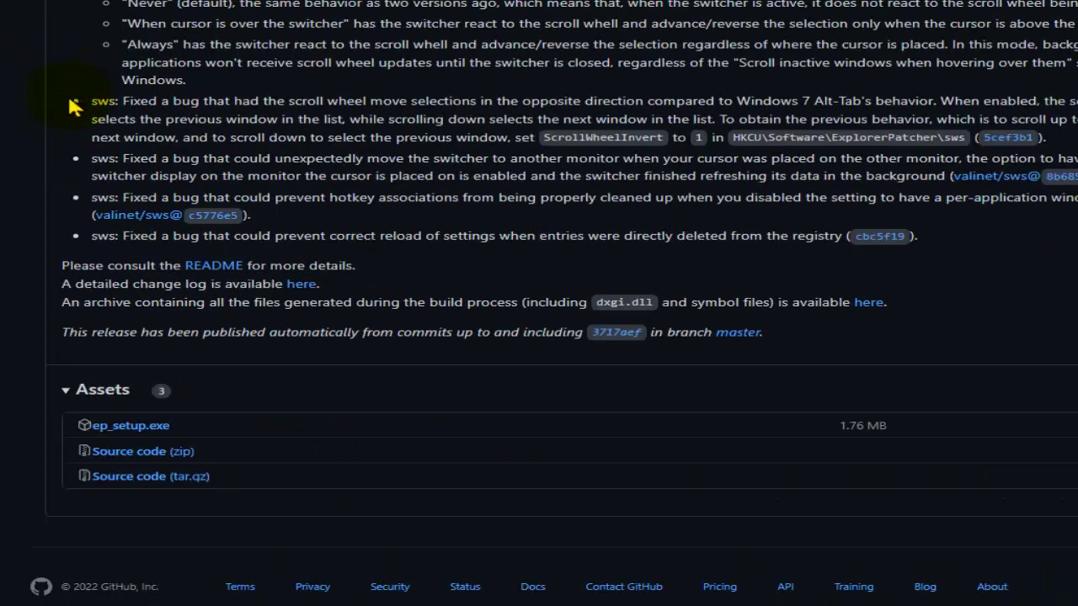
click(129, 427)
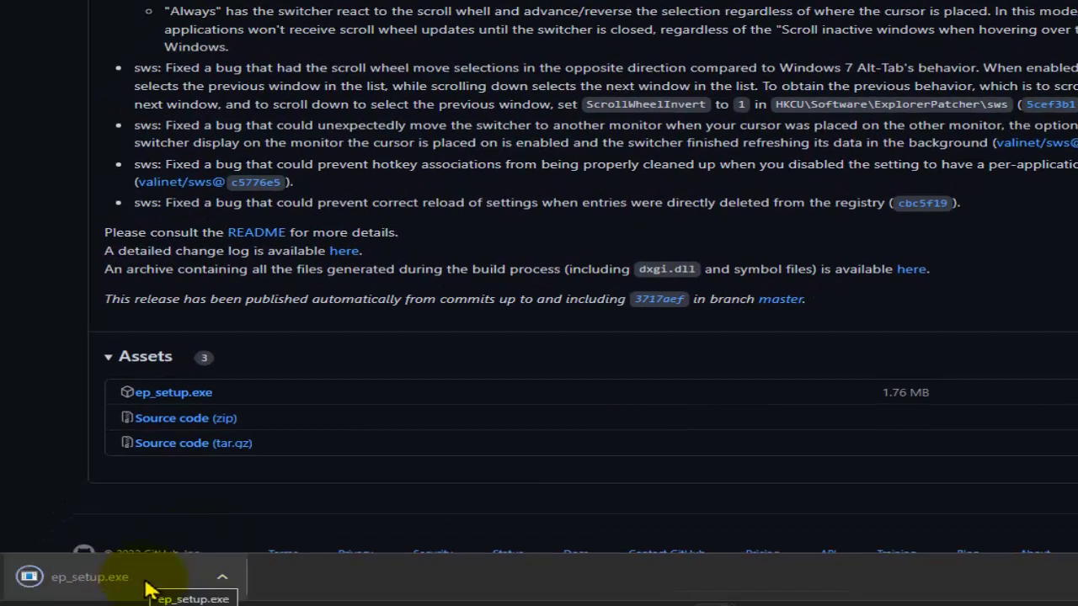
click(148, 581)
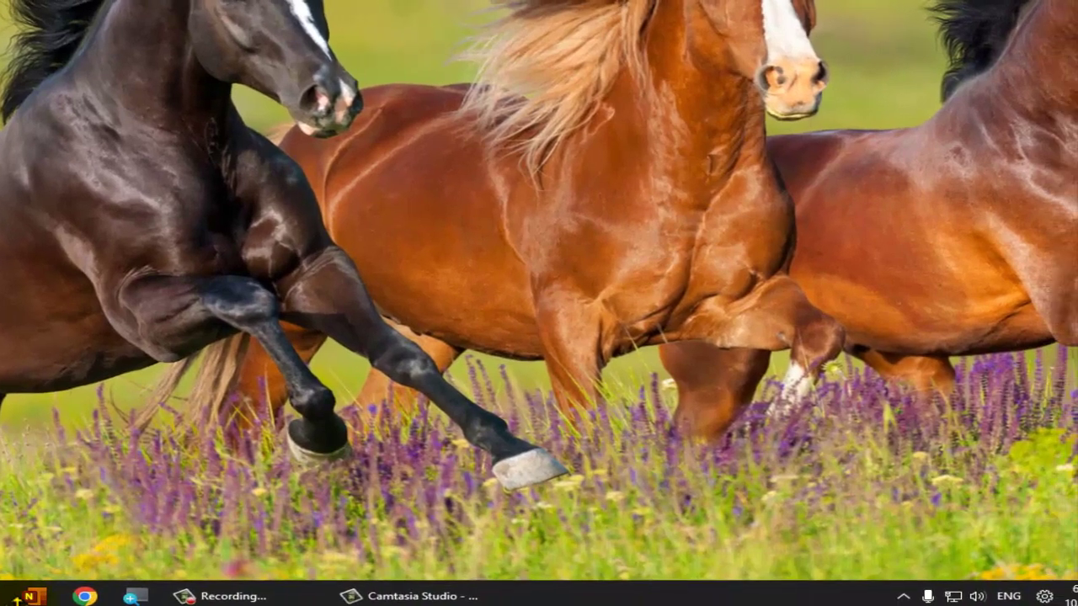
Open the taskbar Properties from the taskbar menu and set the primary taskbar location to Top
right_click(542, 600)
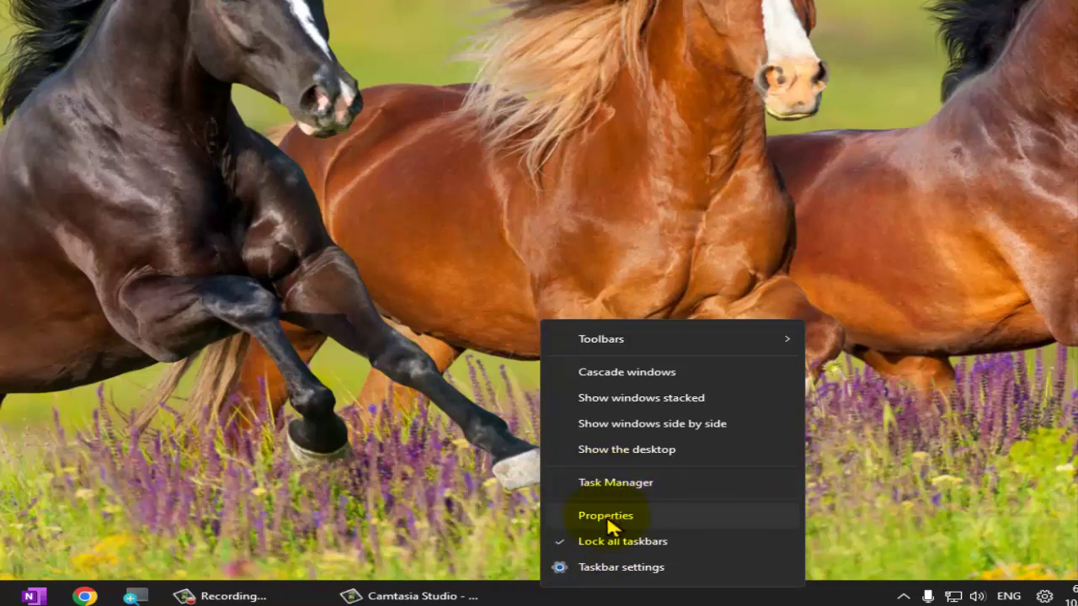
click(608, 520)
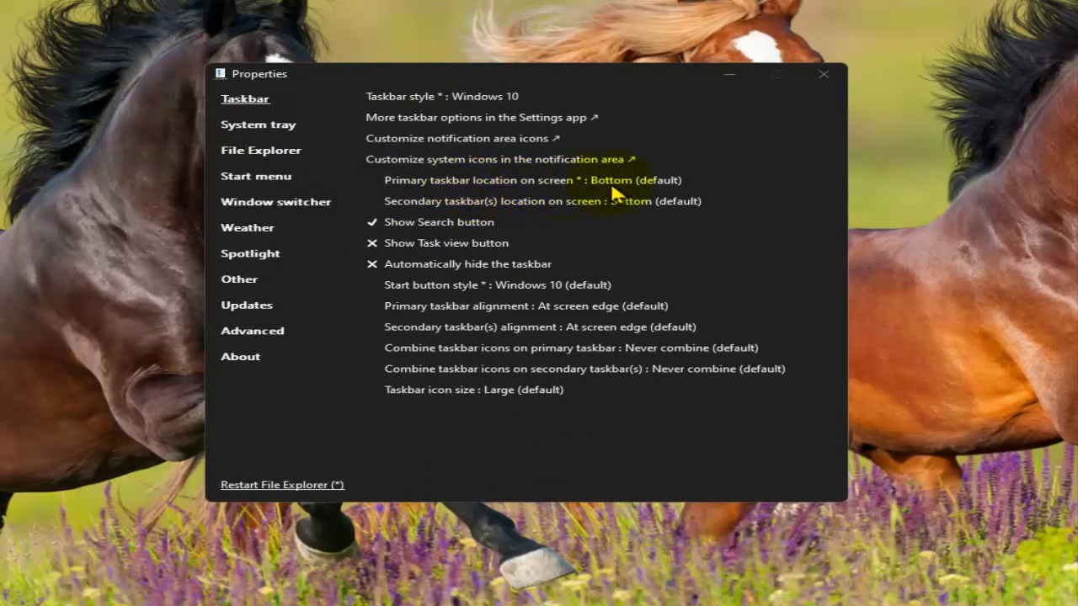
click(615, 194)
click(500, 217)
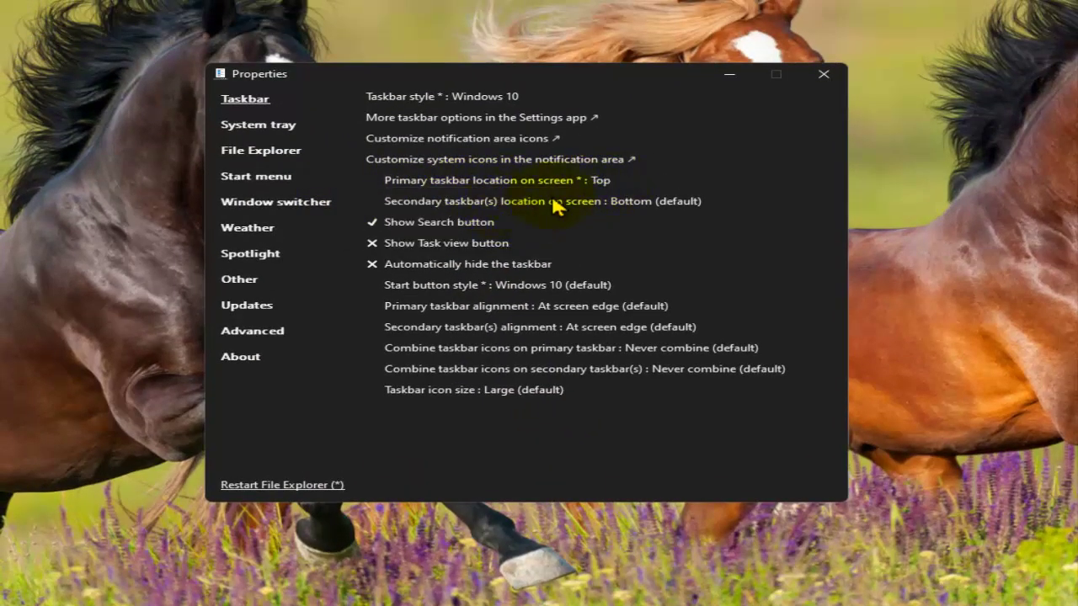
Try the Left and Right taskbar locations, then return the primary location to Top
click(600, 183)
click(499, 235)
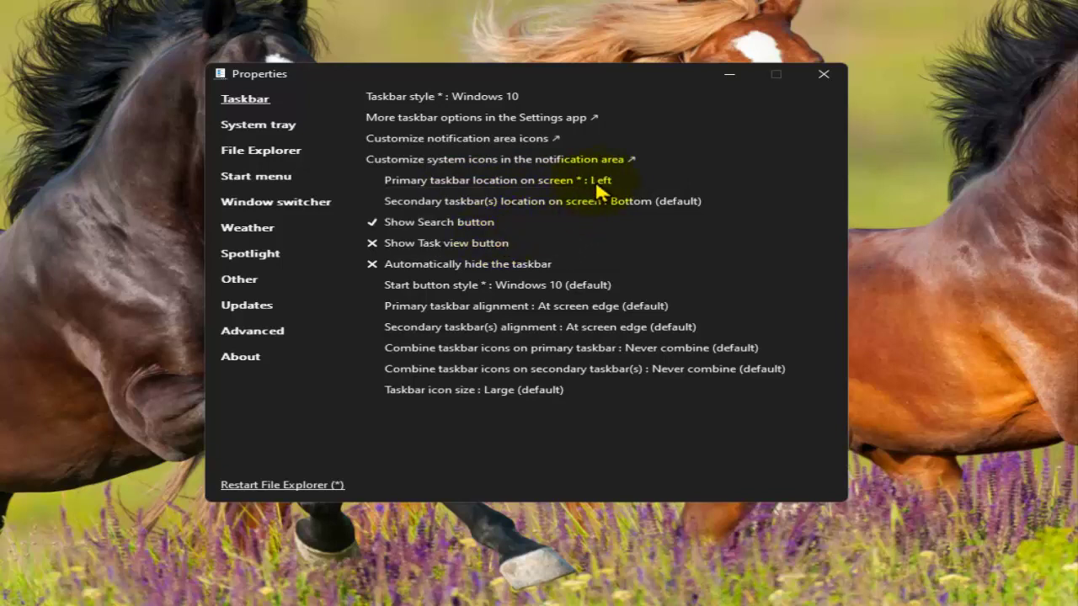
click(599, 184)
click(469, 250)
click(606, 180)
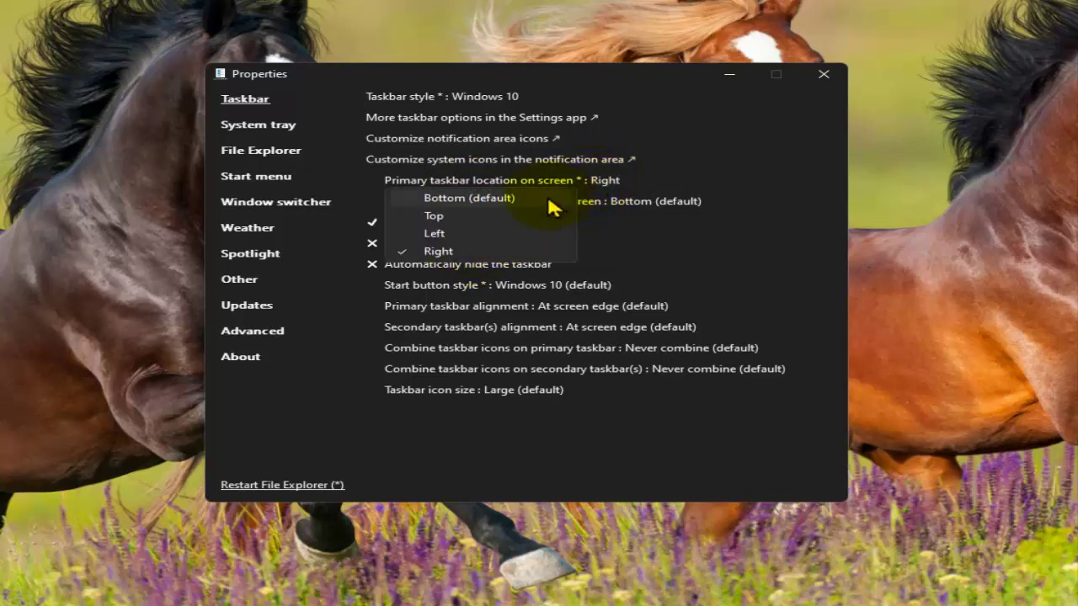
click(437, 216)
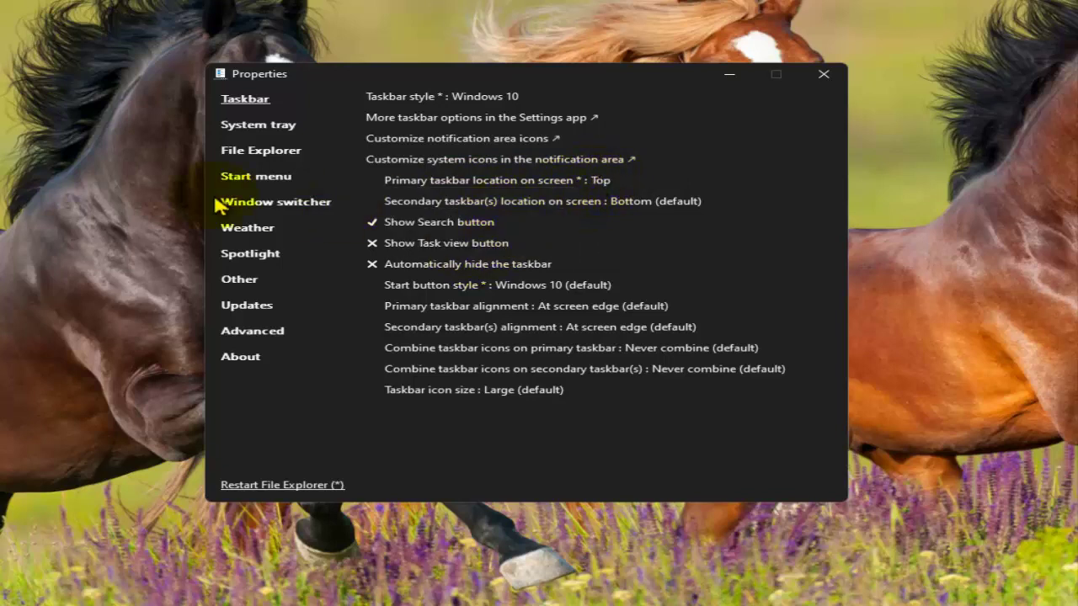
right_click(137, 198)
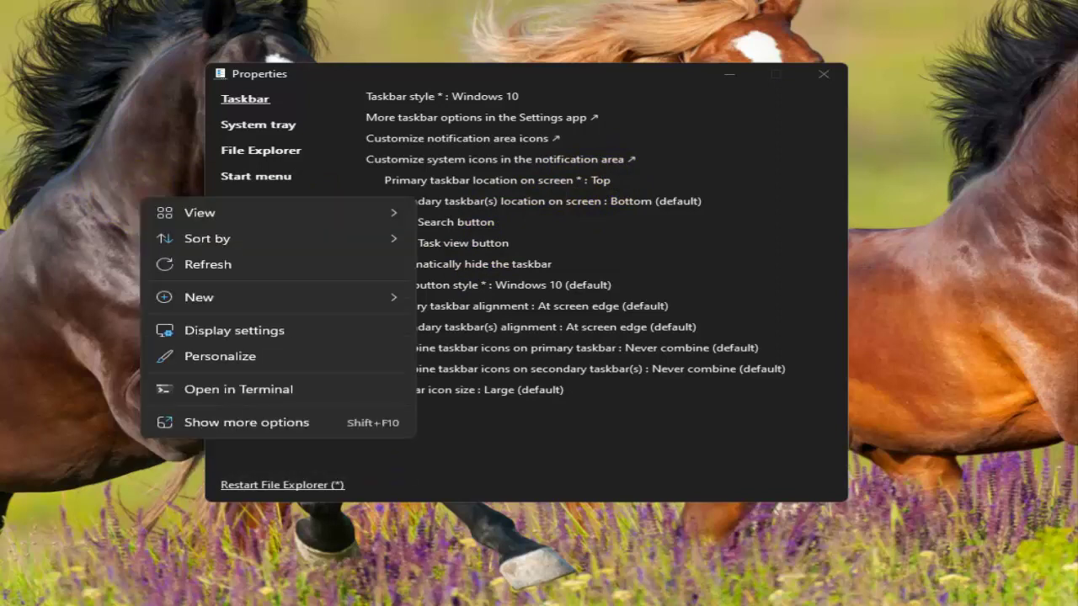
key(Escape)
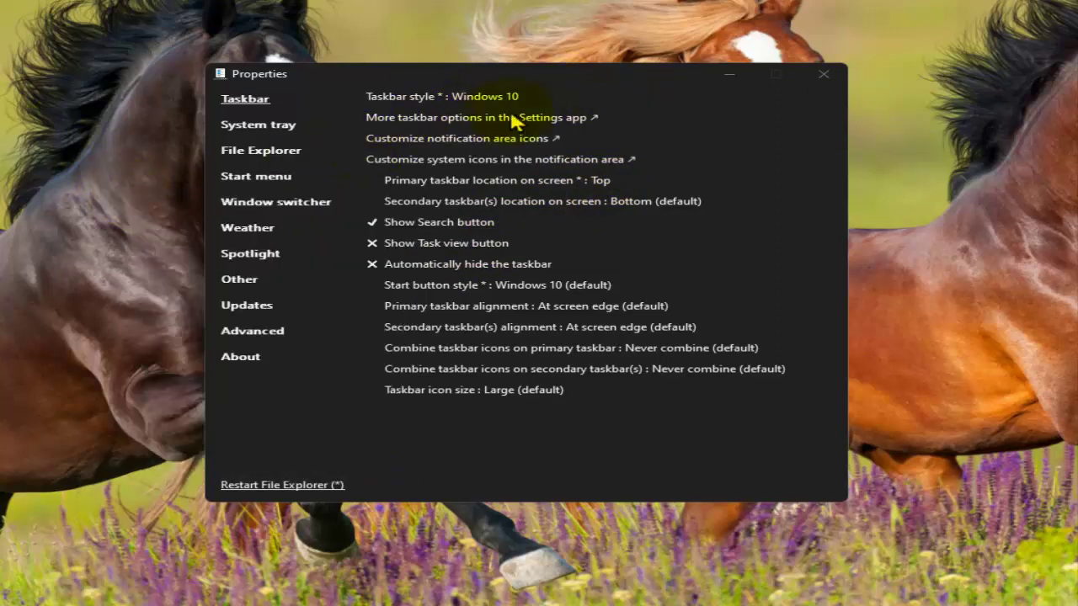
click(462, 100)
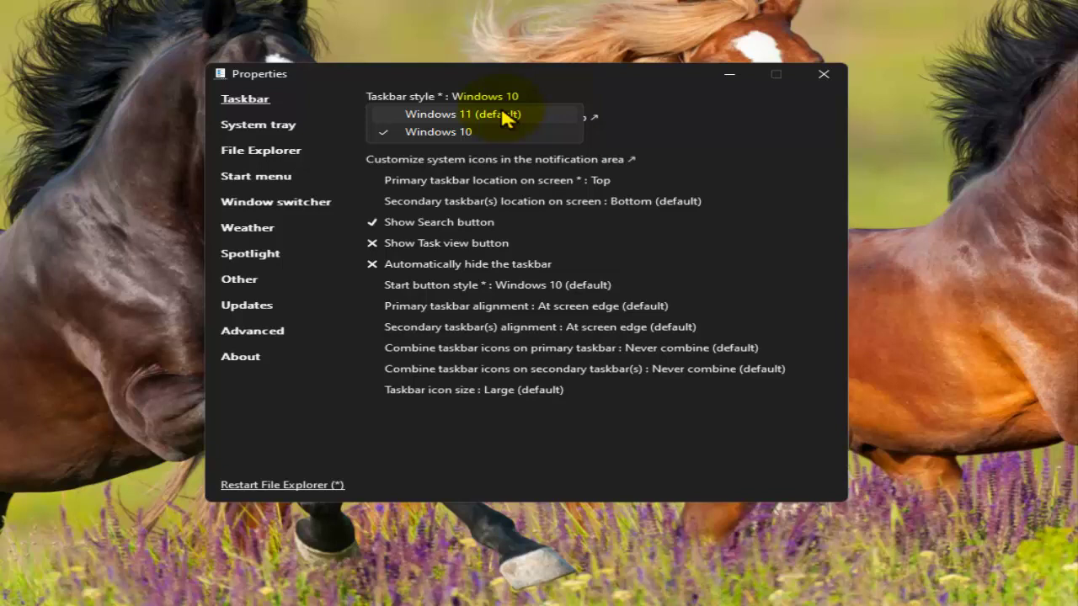
click(486, 116)
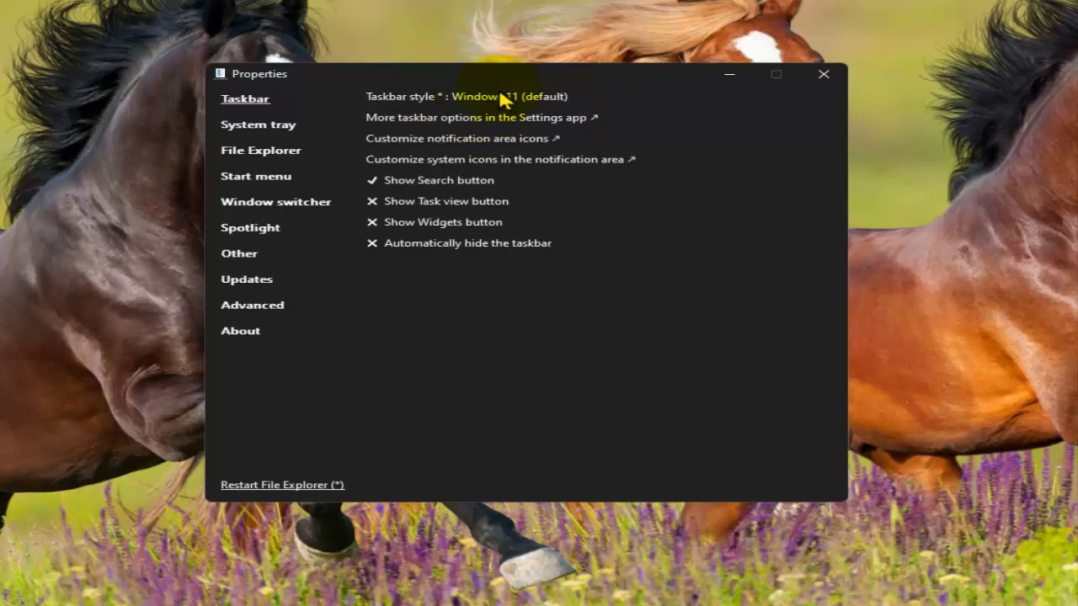
click(499, 97)
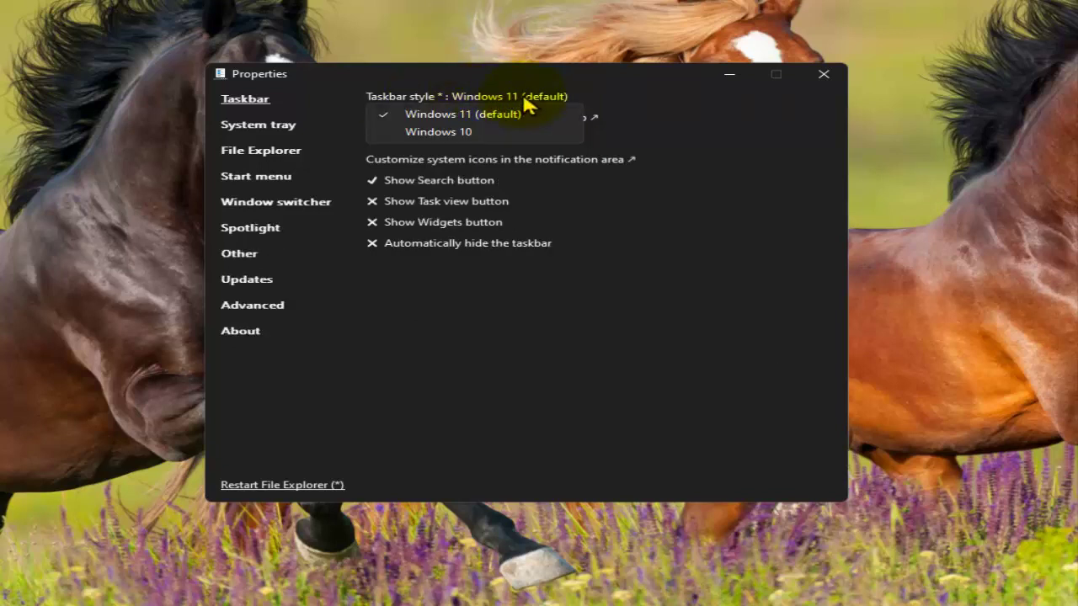
click(493, 115)
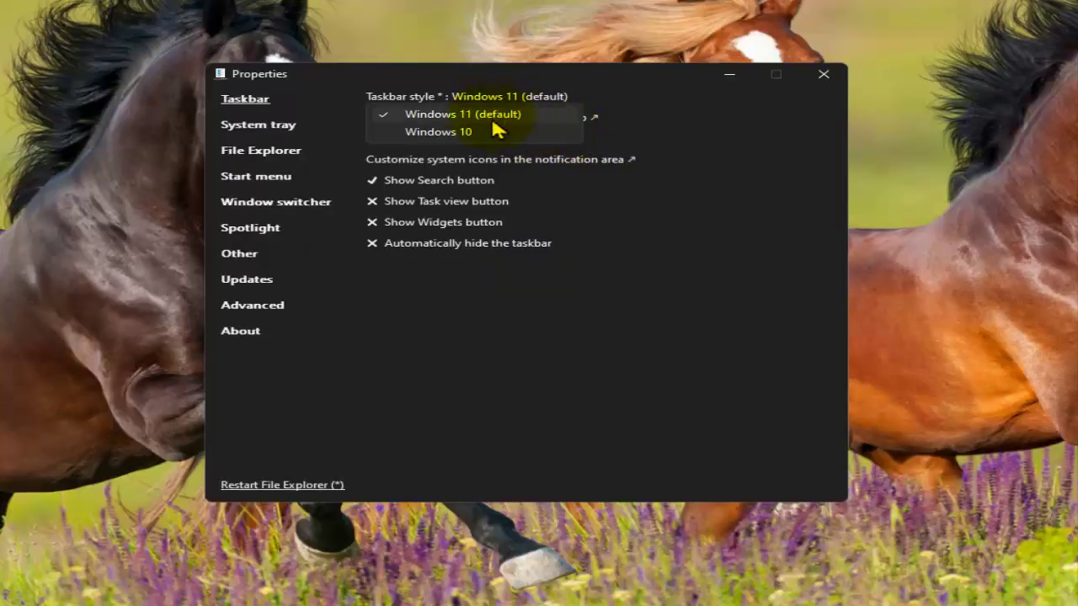
click(504, 127)
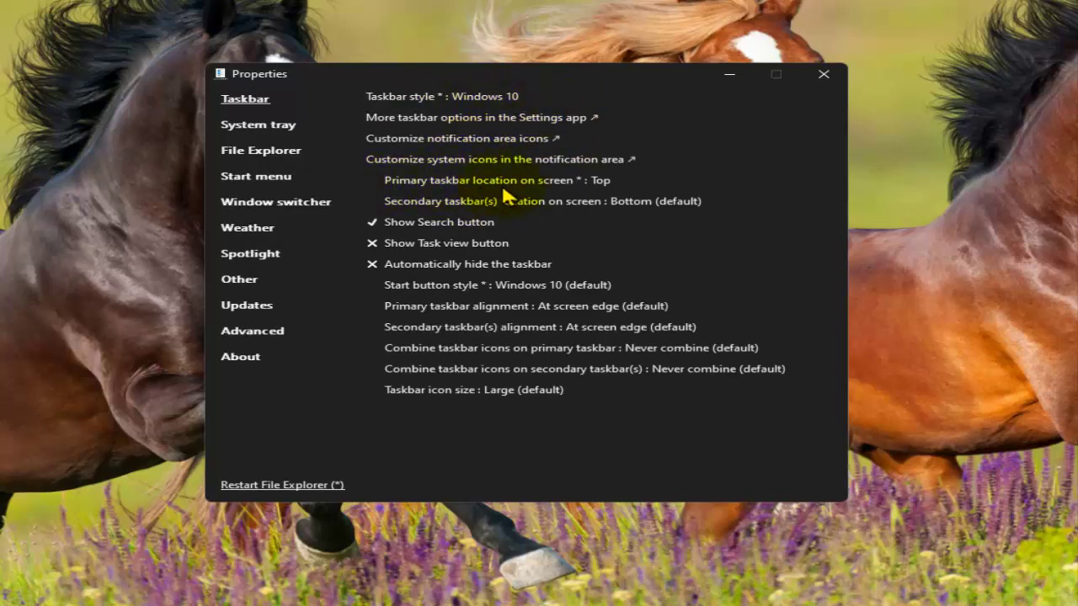
Keep the location at Top and restart File Explorer so the taskbar moves to the top
click(599, 180)
click(539, 215)
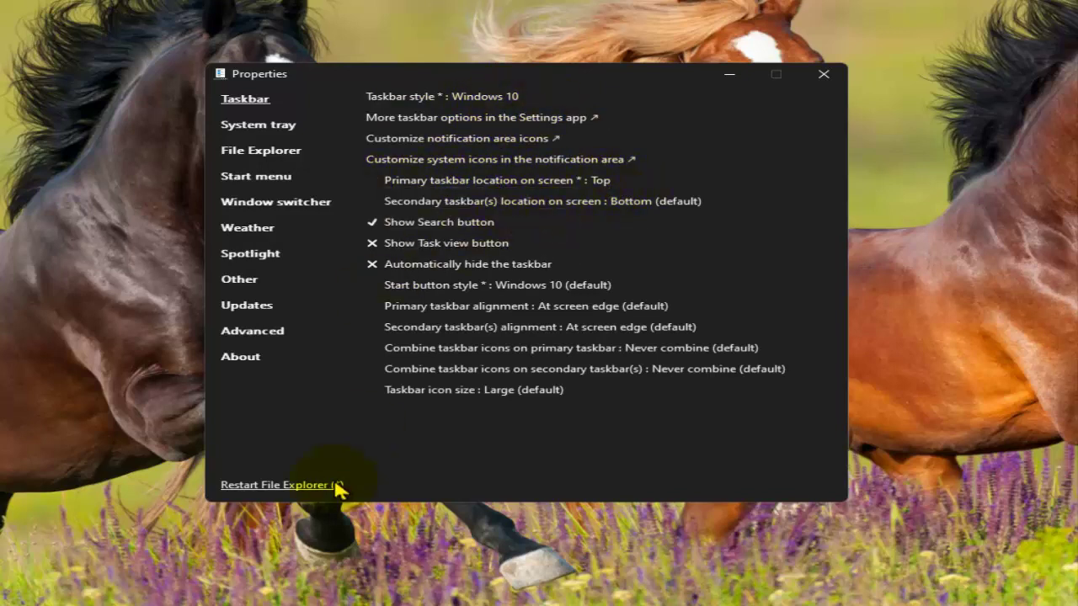
click(291, 491)
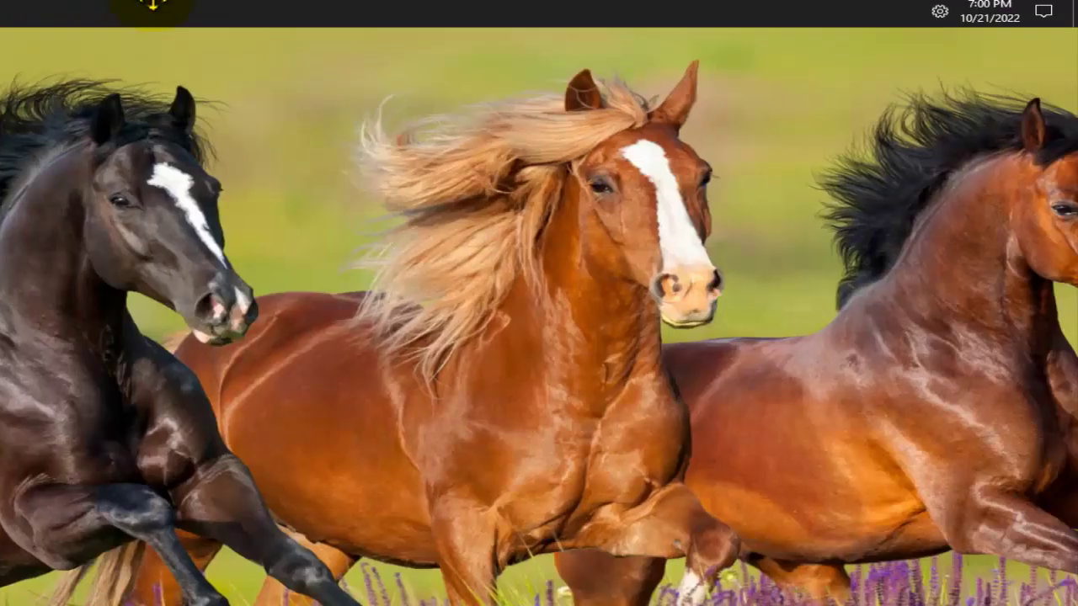
click(63, 12)
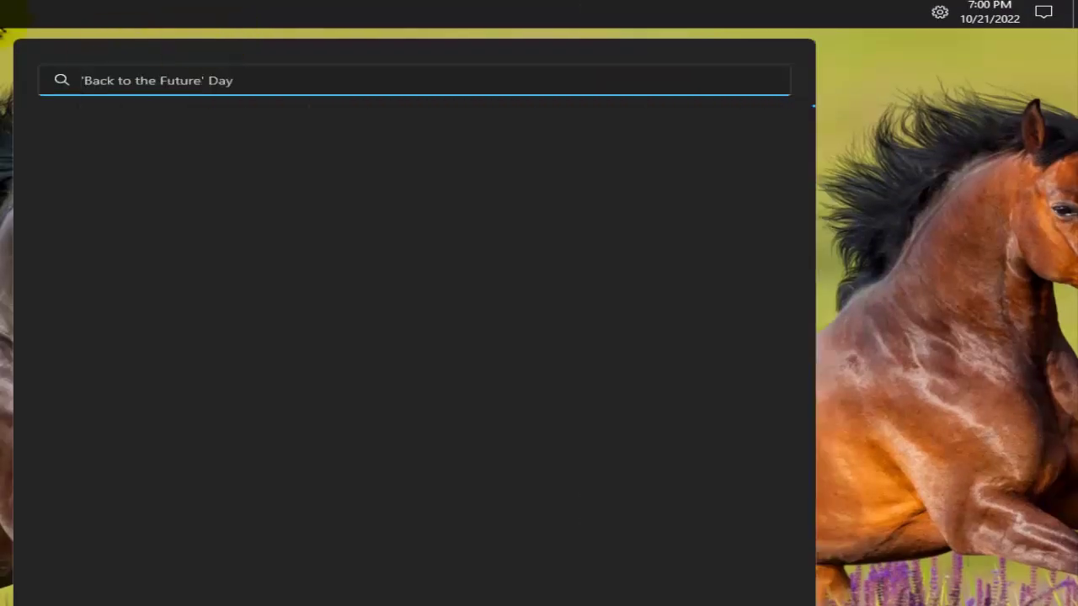
click(6, 37)
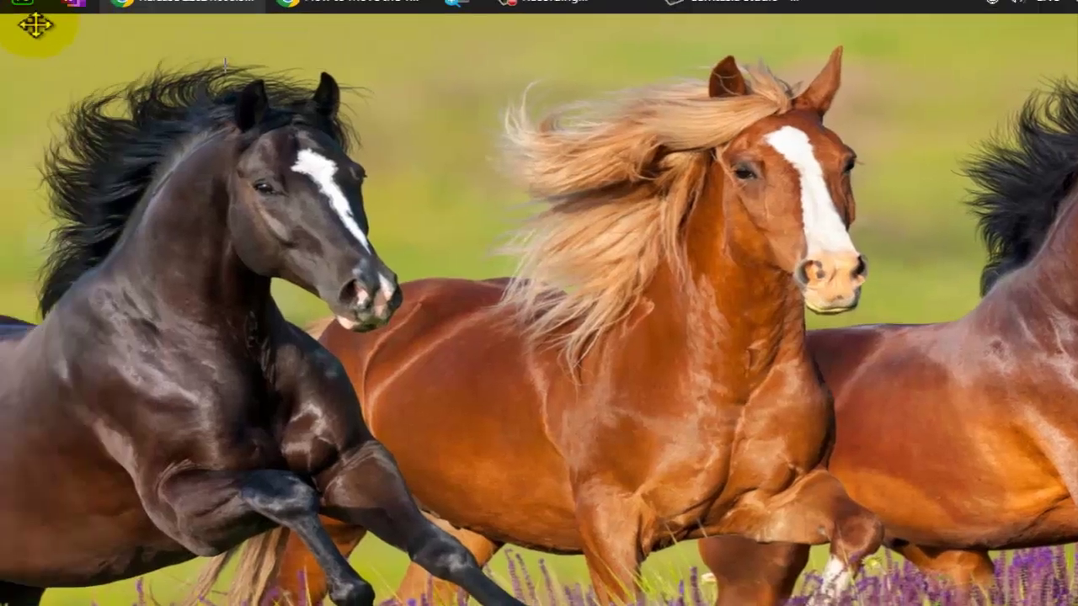